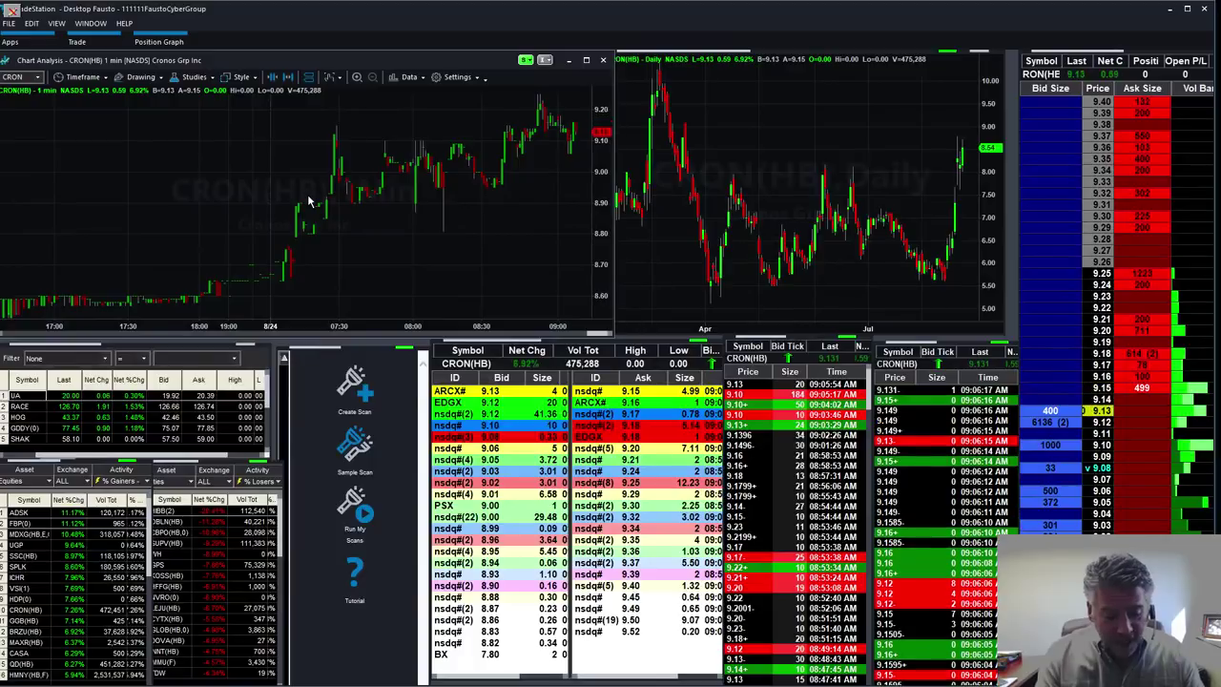
Step: Load BJ in the linked chart and quote windows, followed by AMD, to review each stock's intraday and daily price action
{"action": "type", "text": "BJ"}
{"action": "key", "text": "Return"}
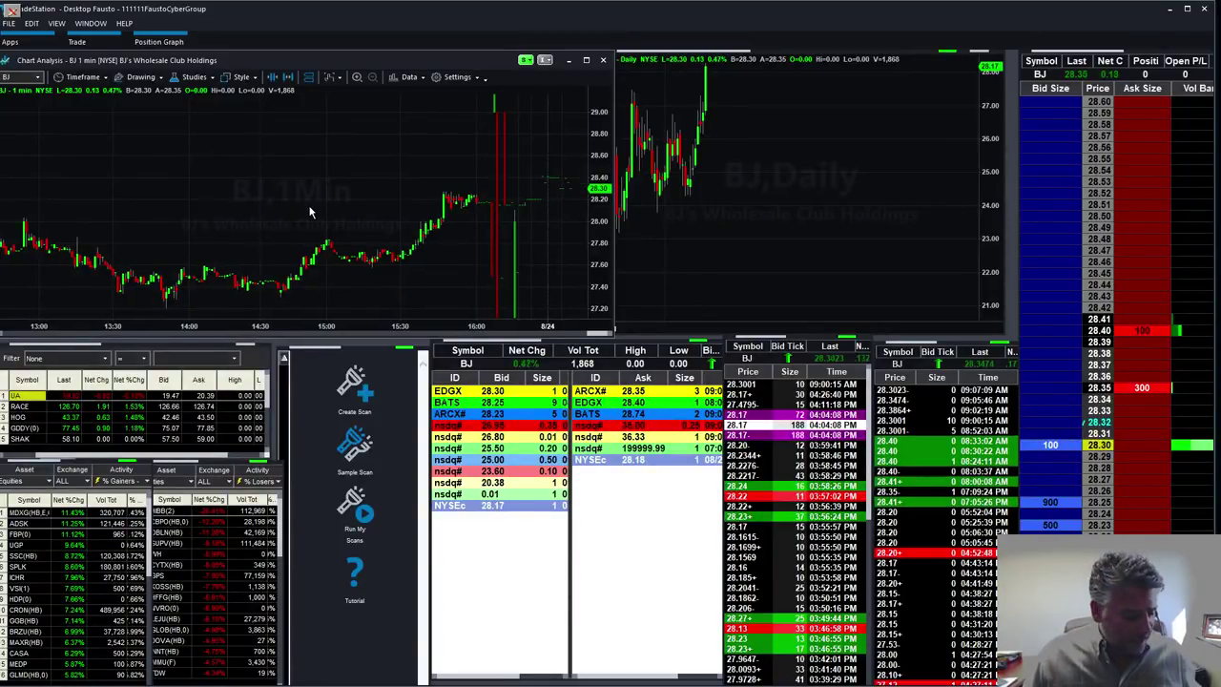
{"action": "type", "text": "amd"}
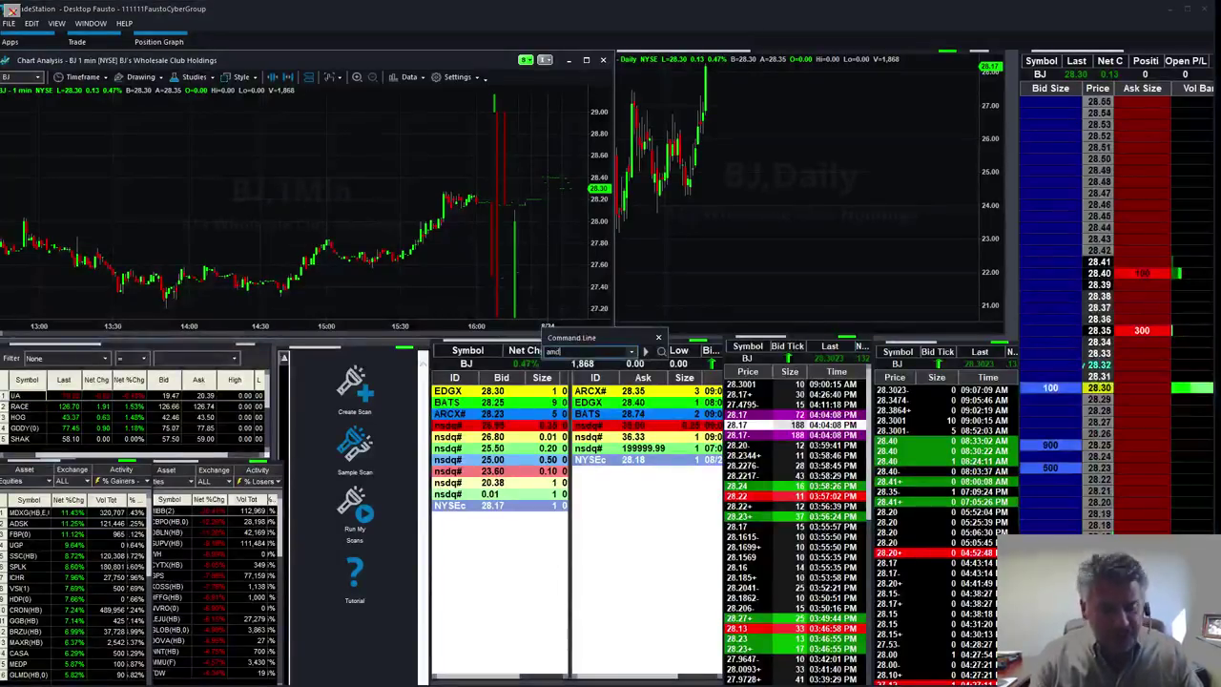
{"action": "key", "text": "Return"}
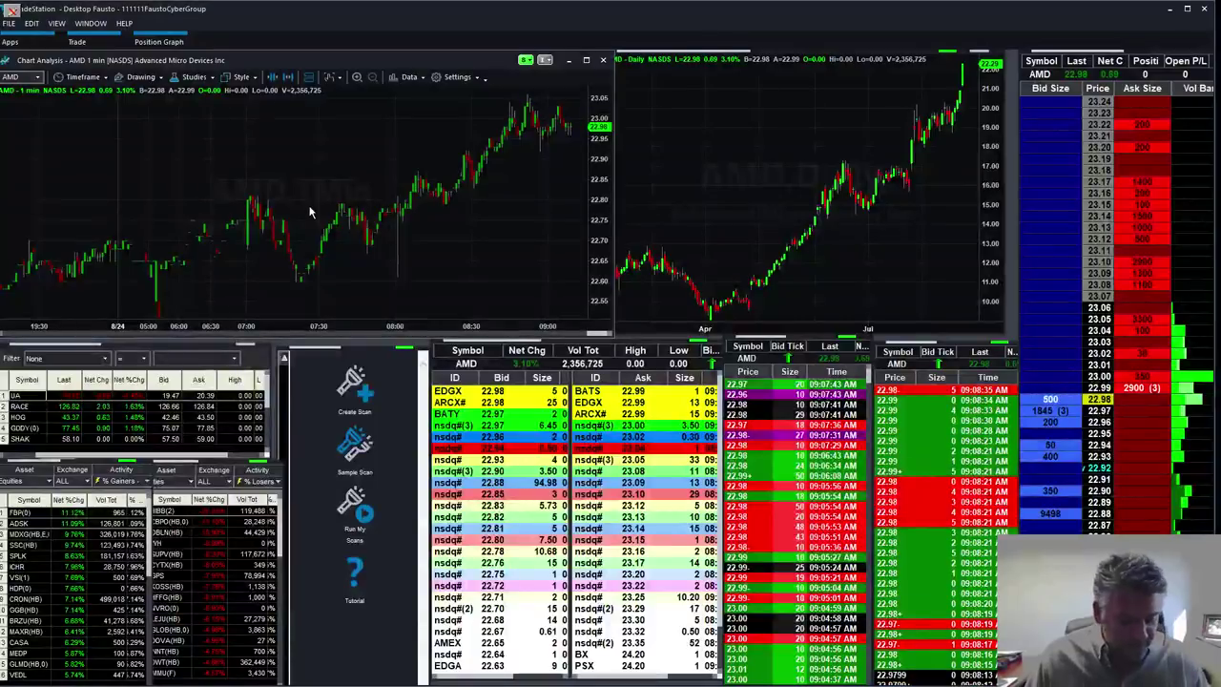
Step: Bring up BJ again in the linked windows, followed by MDXG, to review their 1-minute and daily charts
{"action": "type", "text": "bj"}
{"action": "key", "text": "Return"}
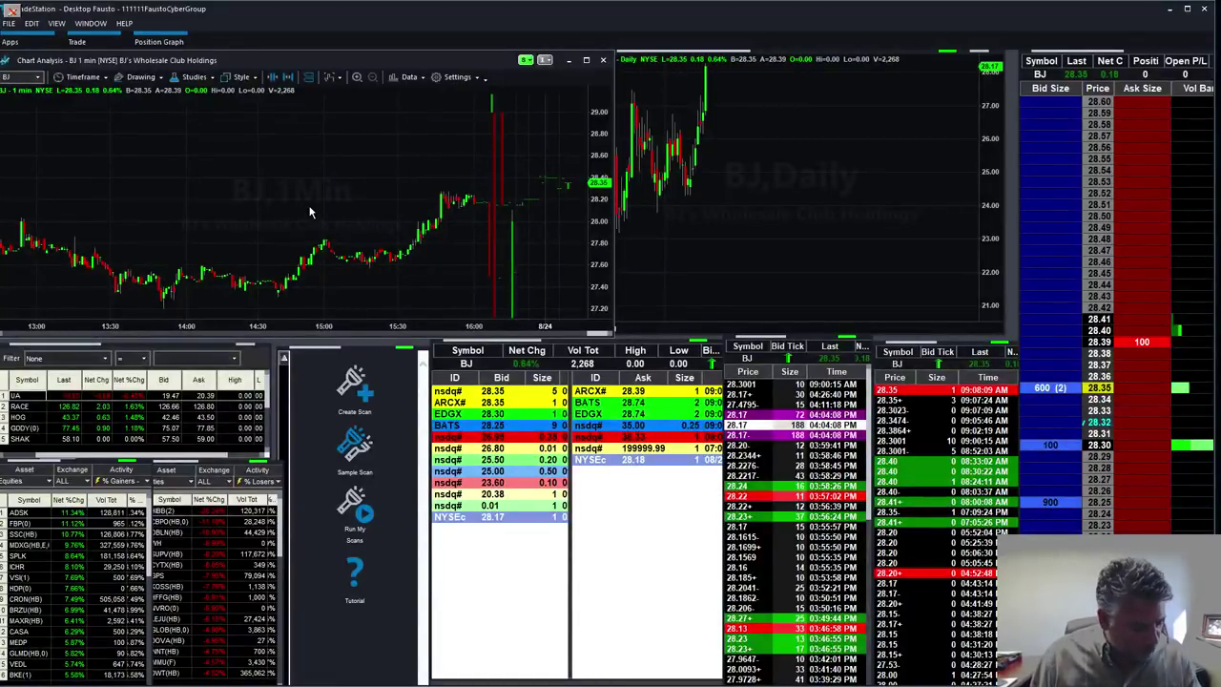
{"action": "type", "text": "MDXG"}
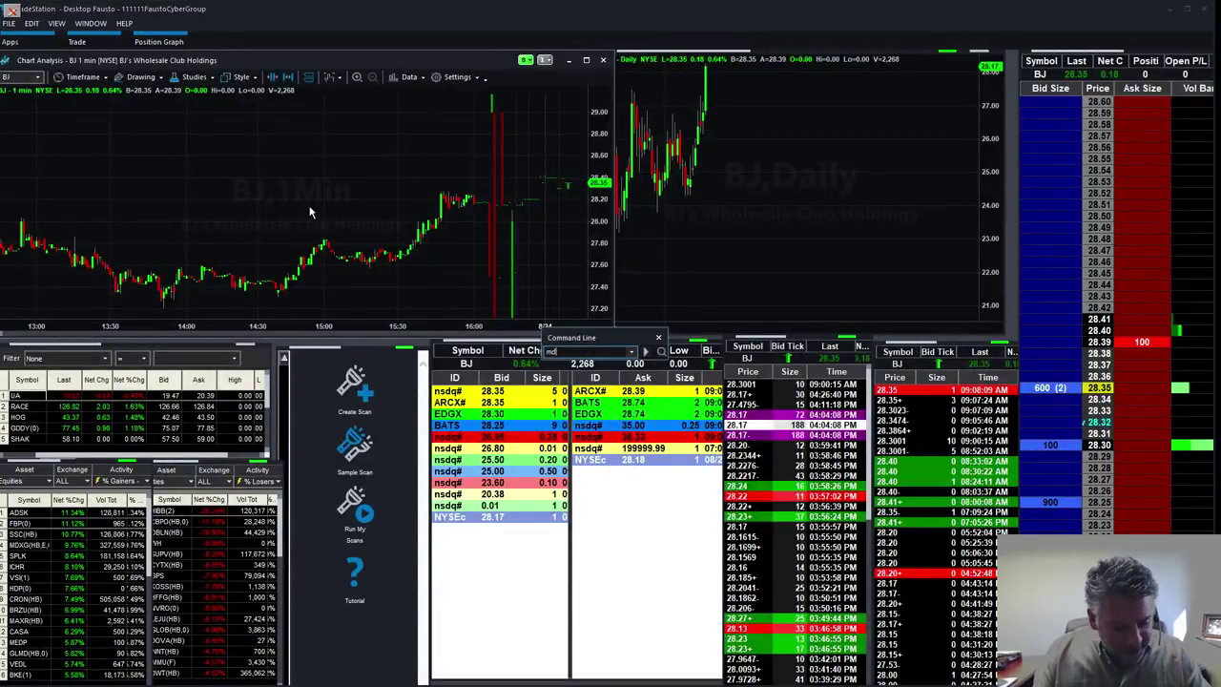
{"action": "key", "text": "Return"}
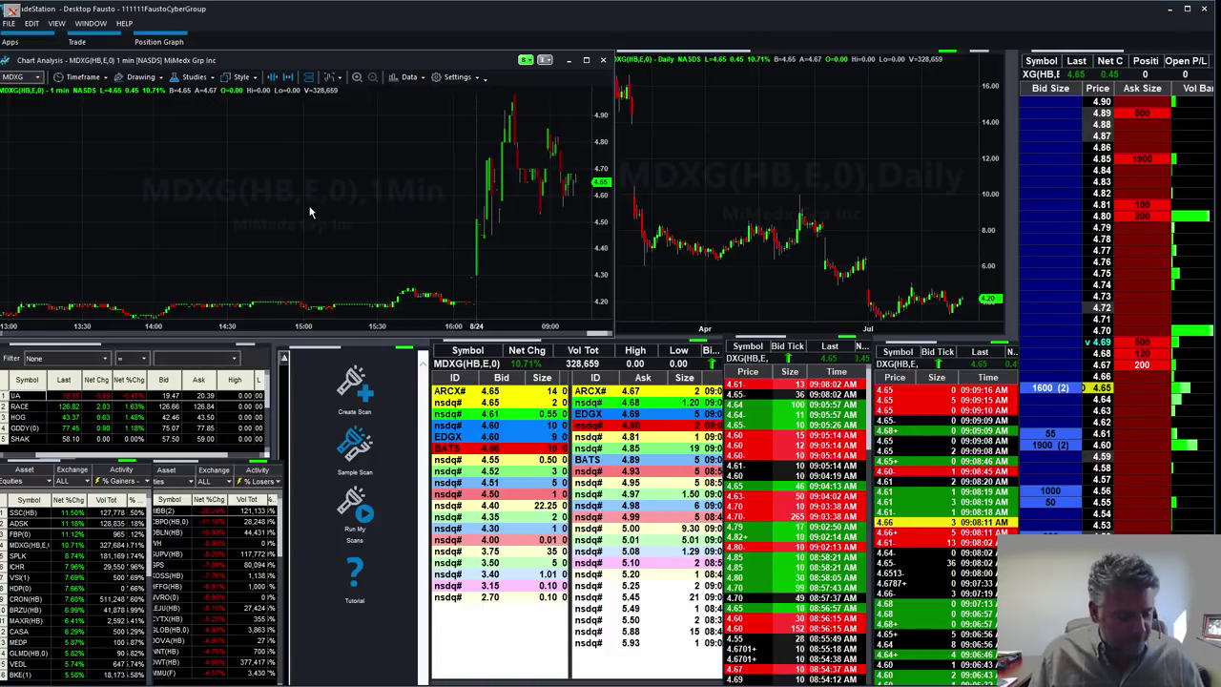
Step: Switch the linked charts and order book windows to SSC, followed by CRON, for review
{"action": "type", "text": "sss"}
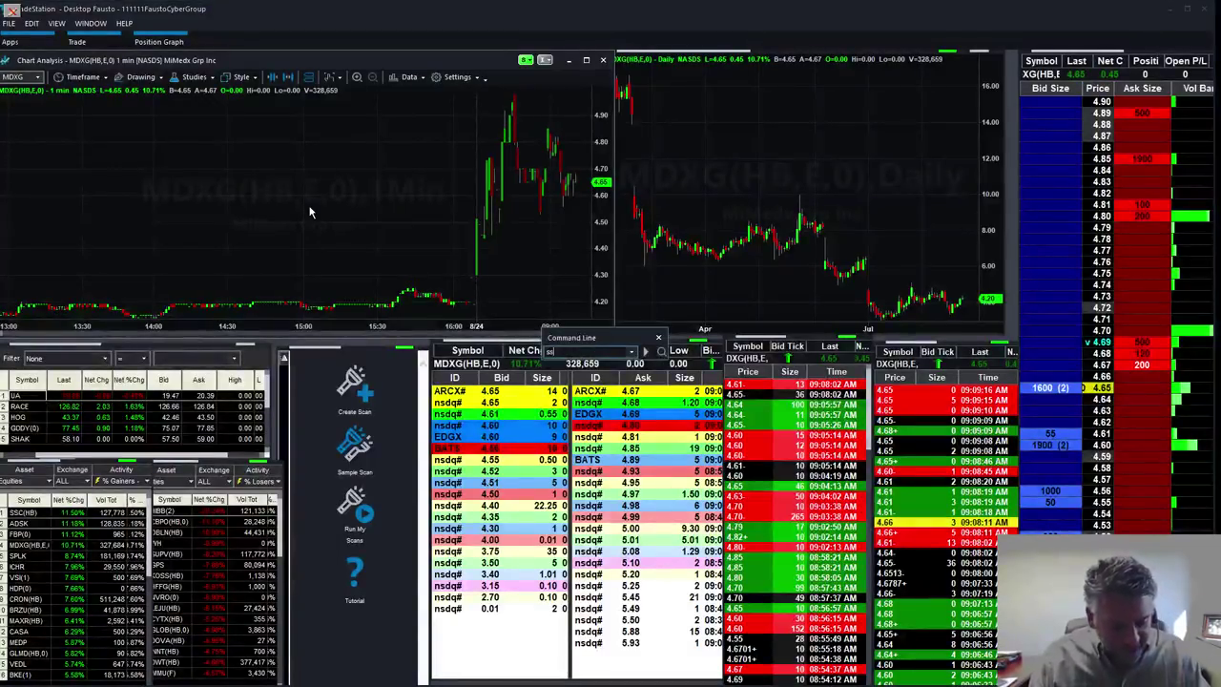
{"action": "type", "text": "c"}
{"action": "key", "text": "Return"}
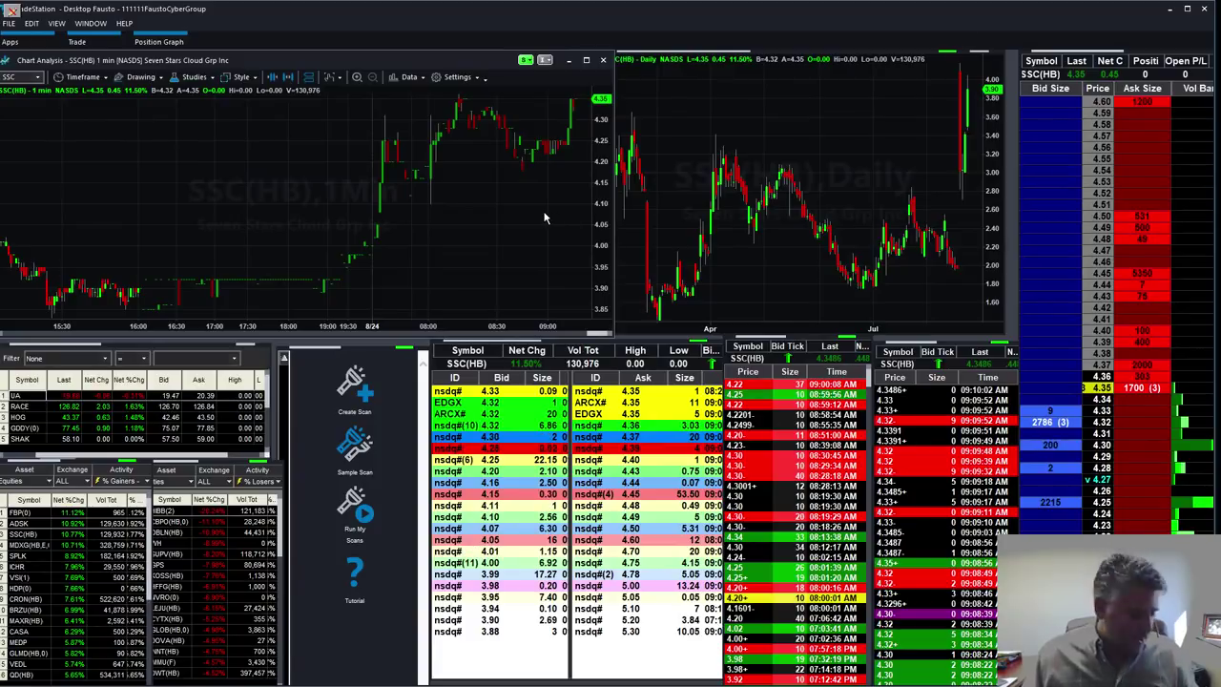
{"action": "type", "text": "c"}
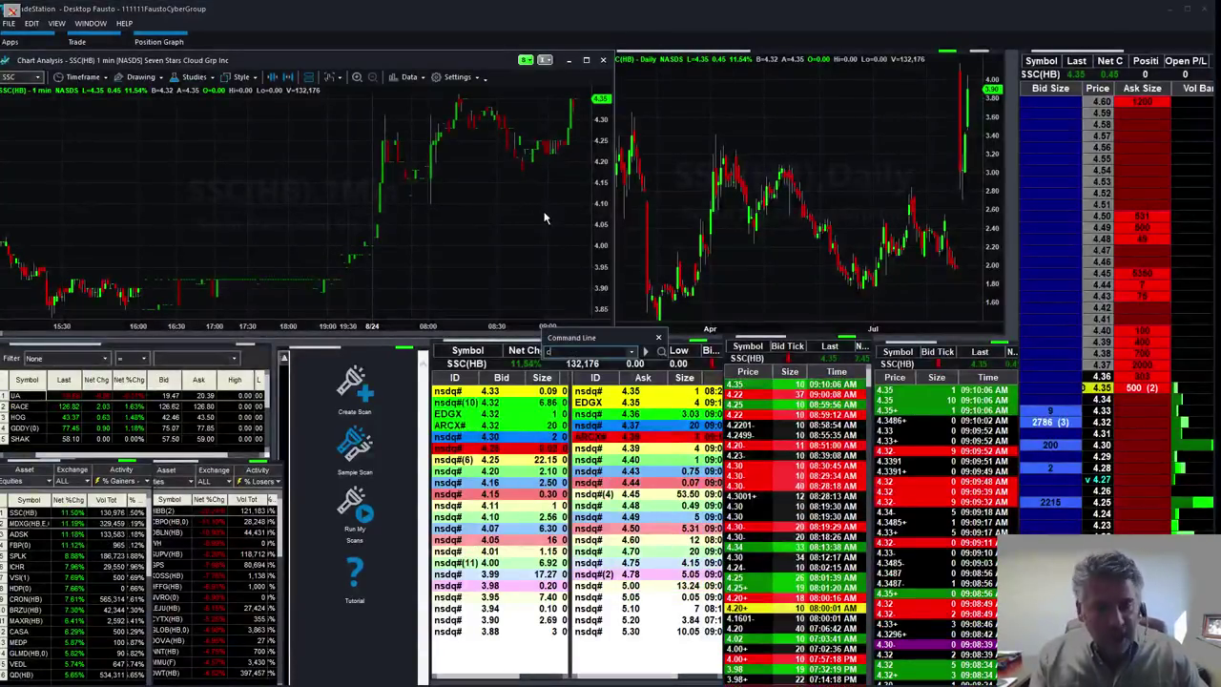
{"action": "type", "text": "ron"}
{"action": "key", "text": "Return"}
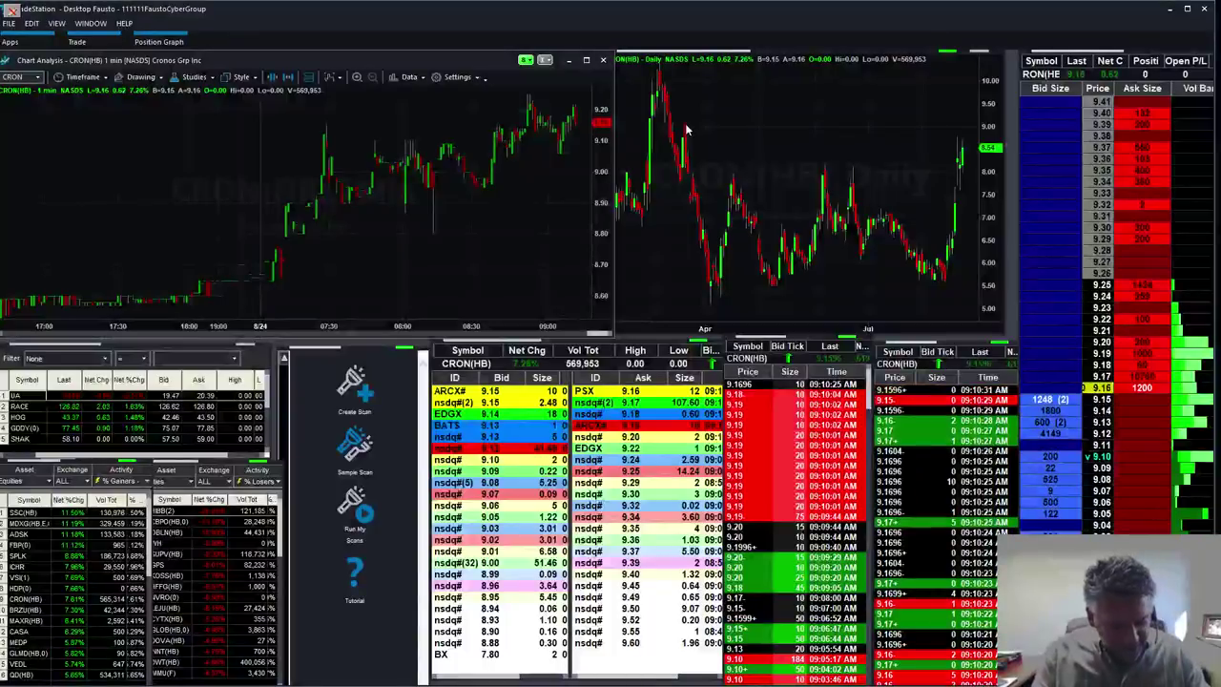
Step: Display the 1-minute and daily charts for TLRY, followed by those for SONO
{"action": "type", "text": "t"}
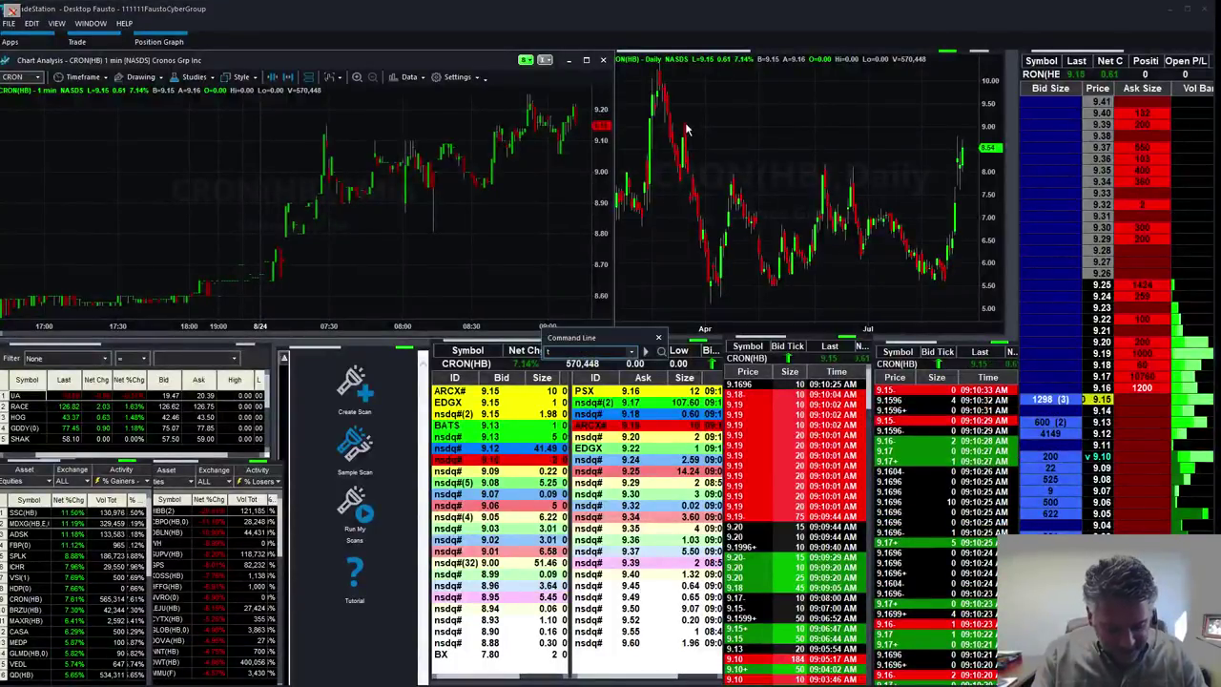
{"action": "type", "text": "lry"}
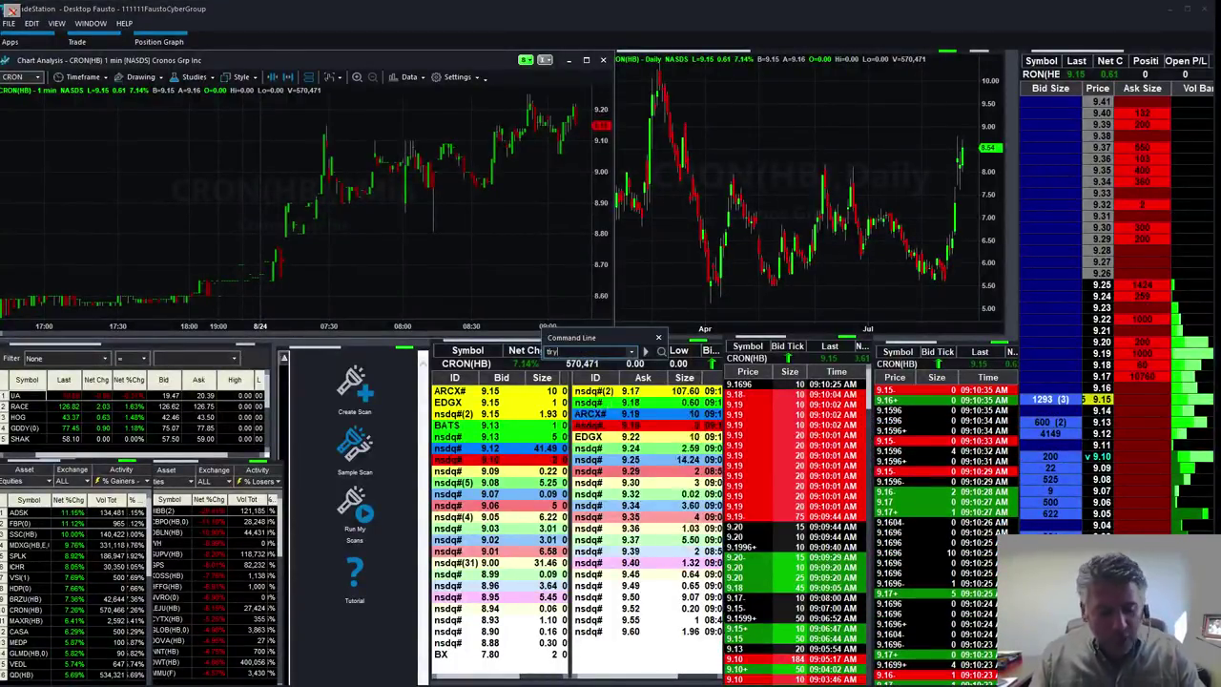
{"action": "key", "text": "Return"}
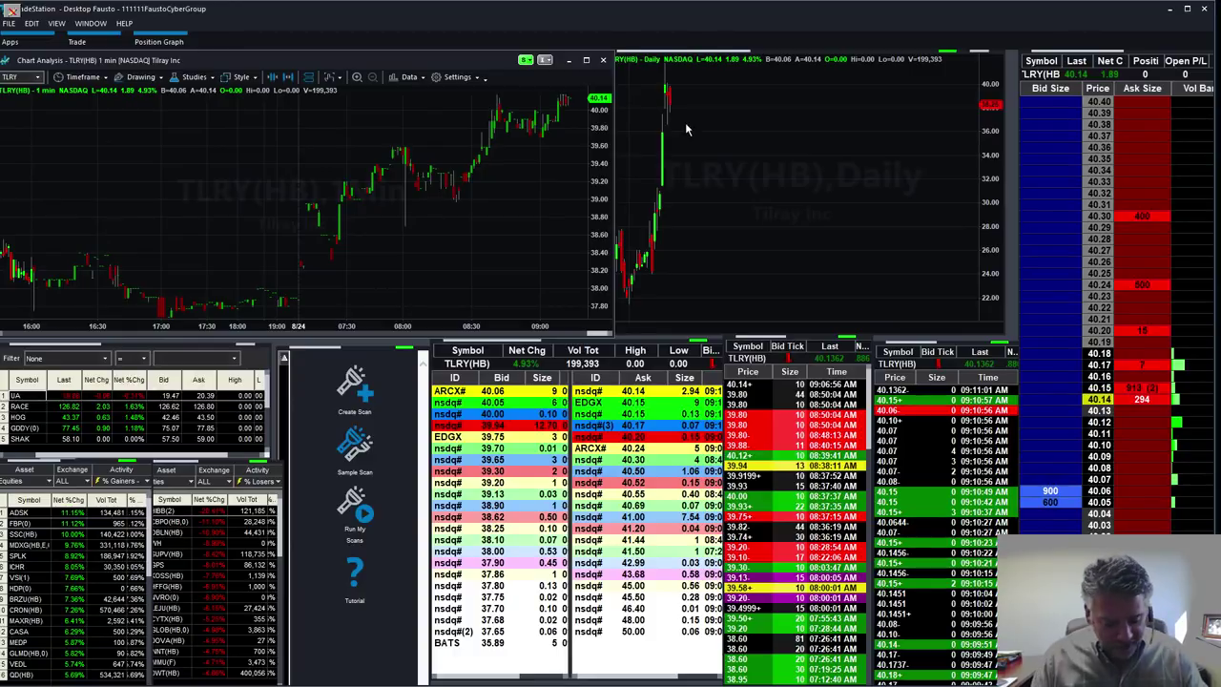
{"action": "type", "text": "SONO"}
{"action": "key", "text": "Return"}
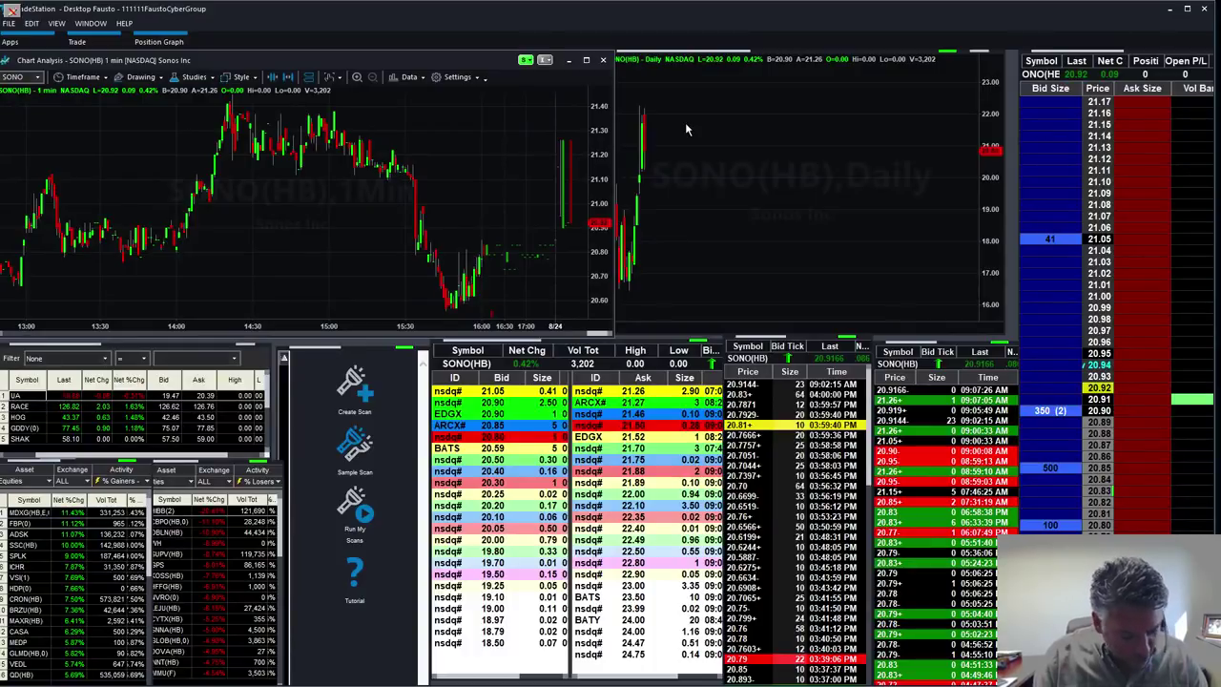
Step: Try to load the symbol SCPV in the linked chart windows
{"action": "type", "text": "sc"}
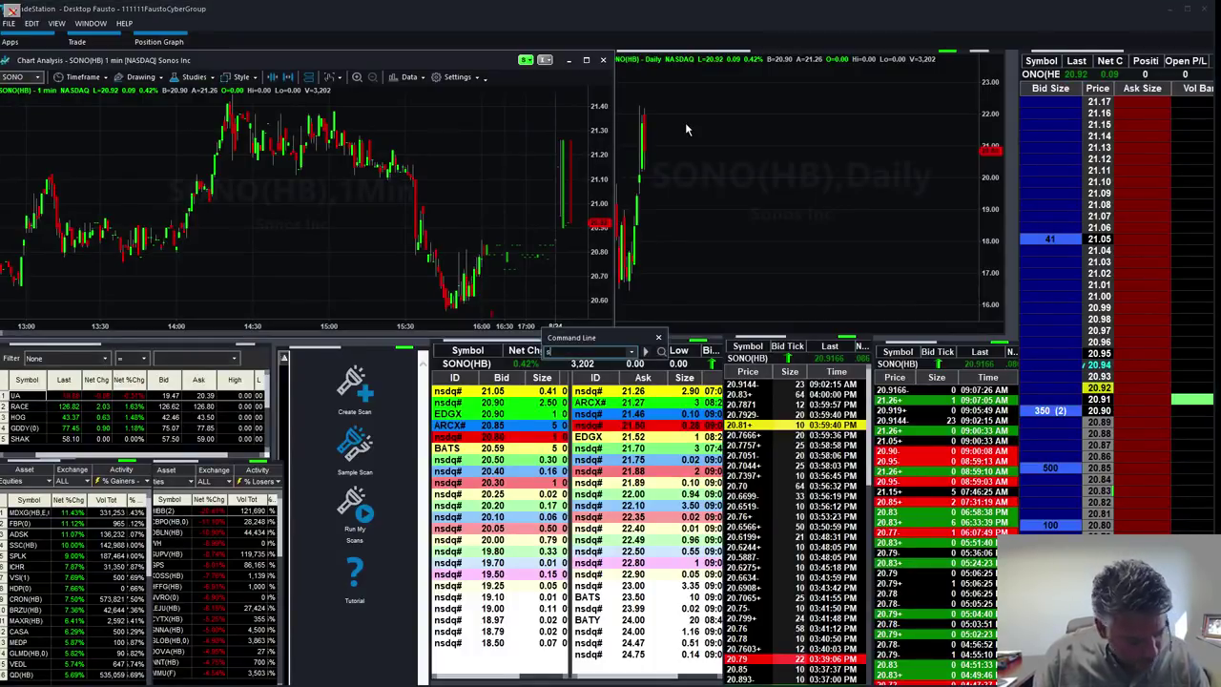
{"action": "type", "text": "pv"}
{"action": "key", "text": "Return"}
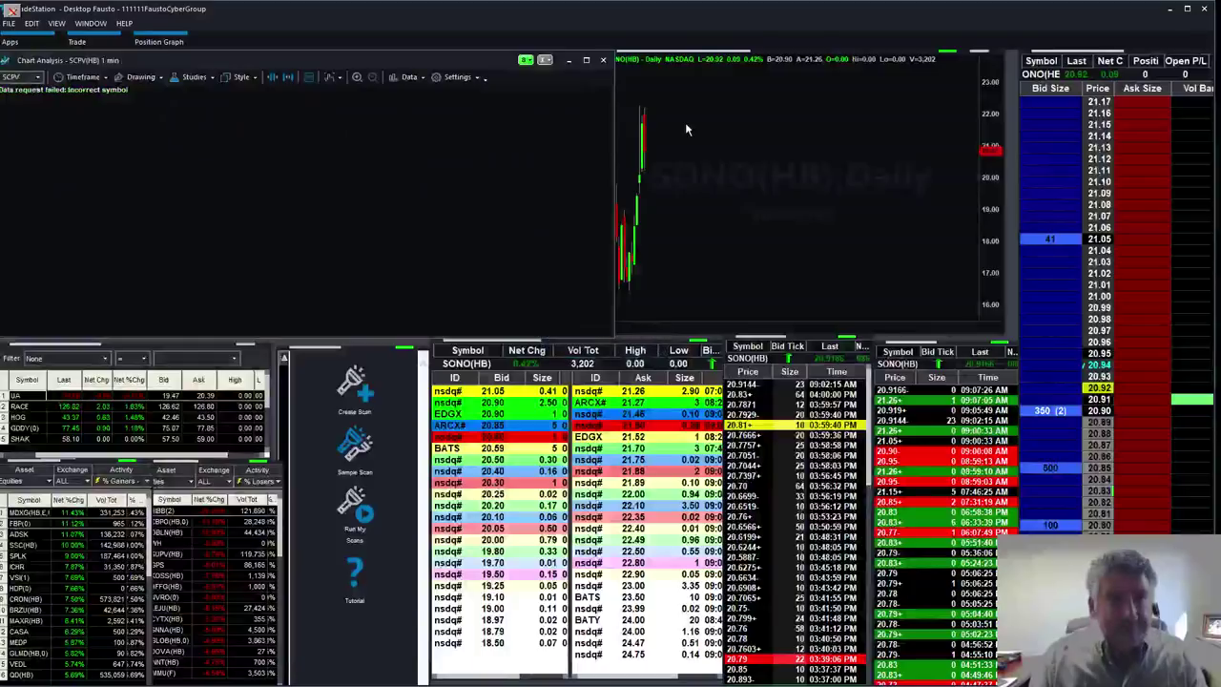
{"action": "type", "text": "s"}
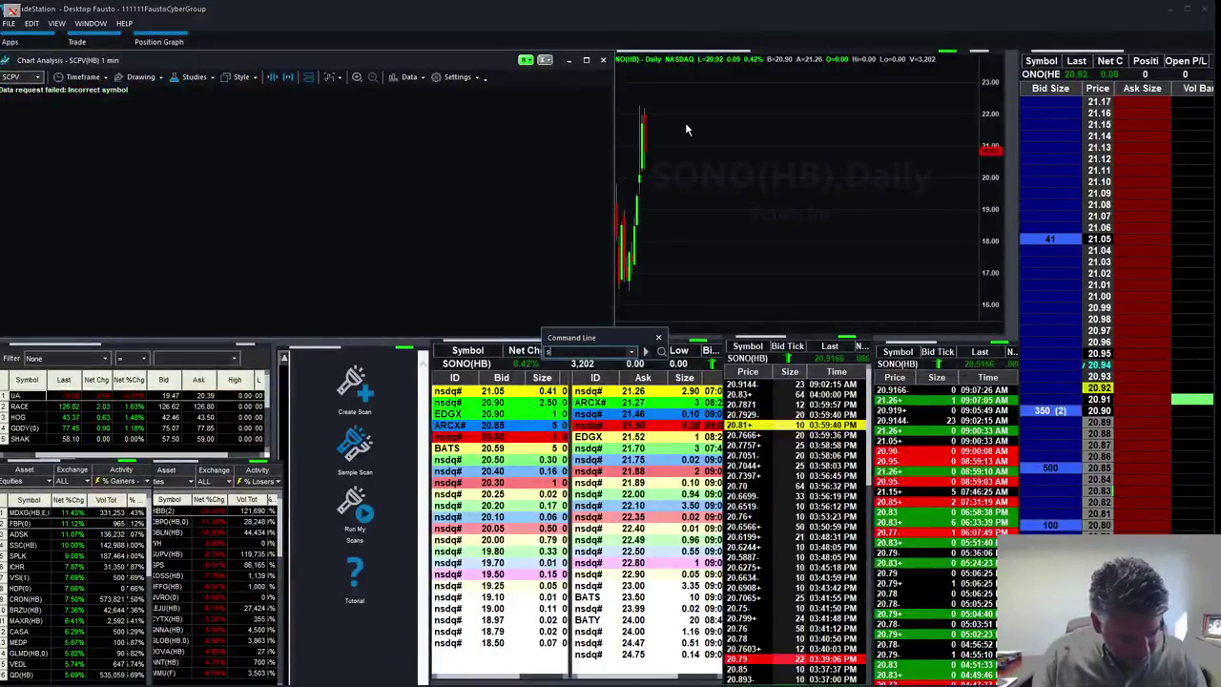
{"action": "type", "text": "cp"}
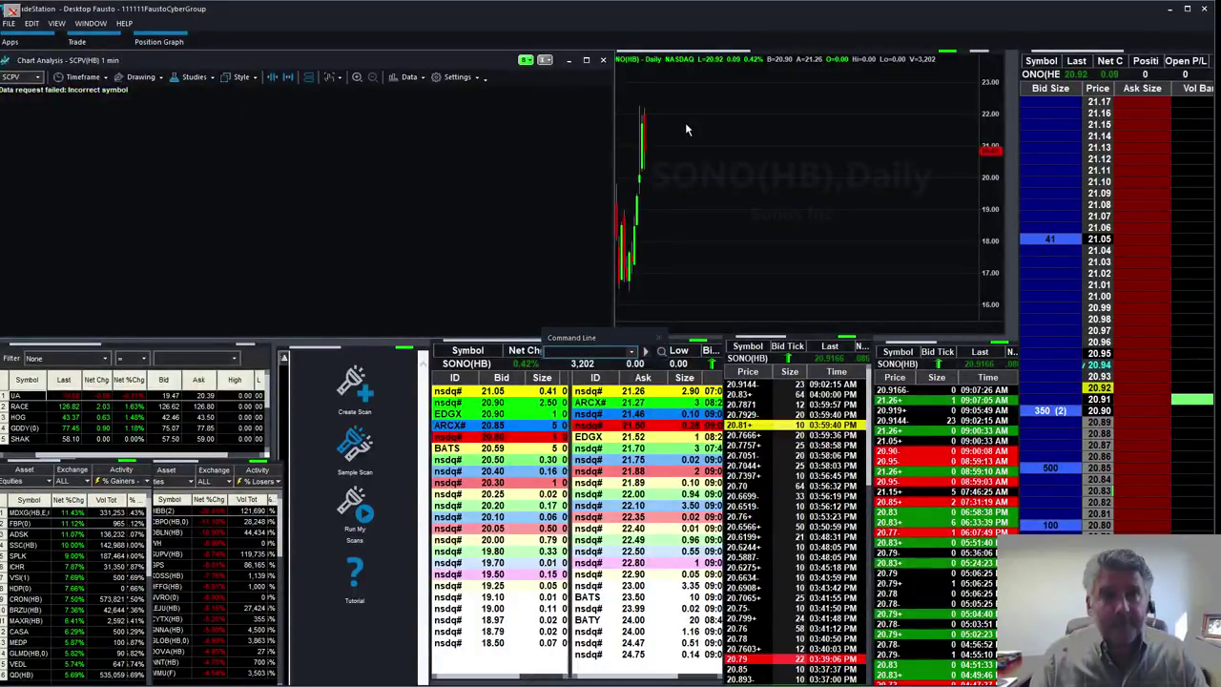
{"action": "key", "text": "Escape"}
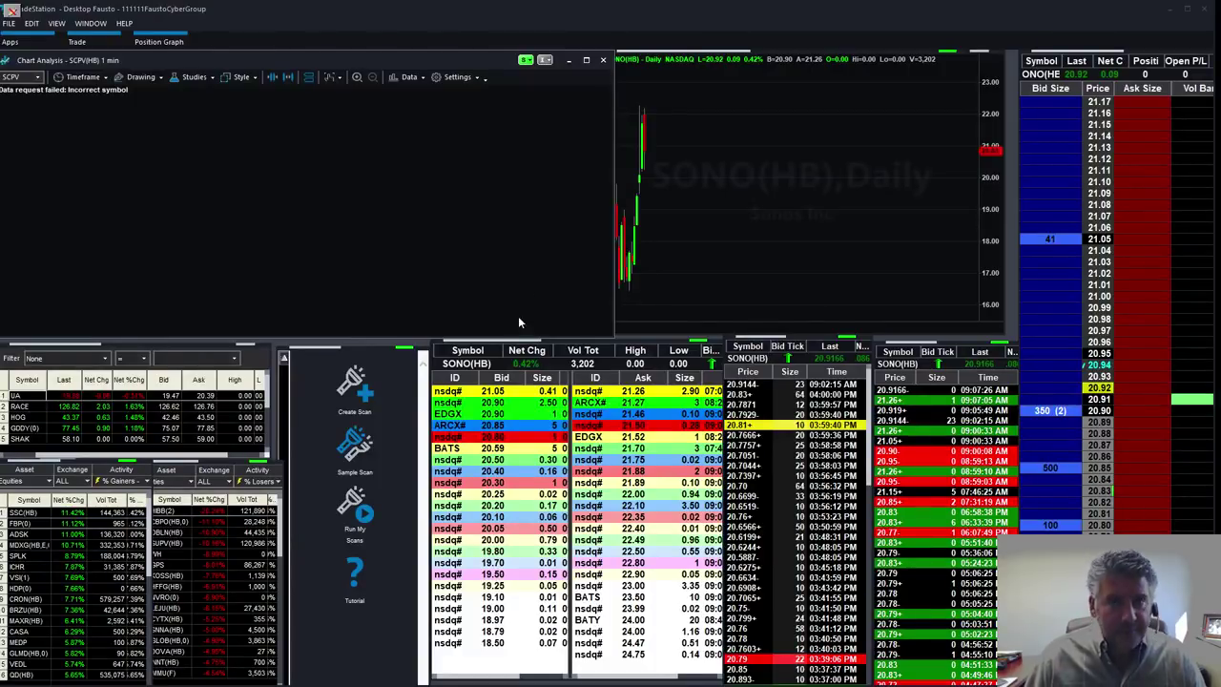
Step: Load the symbol SUPV in the linked windows to review Grupo Supervielle's charts
{"action": "type", "text": "su"}
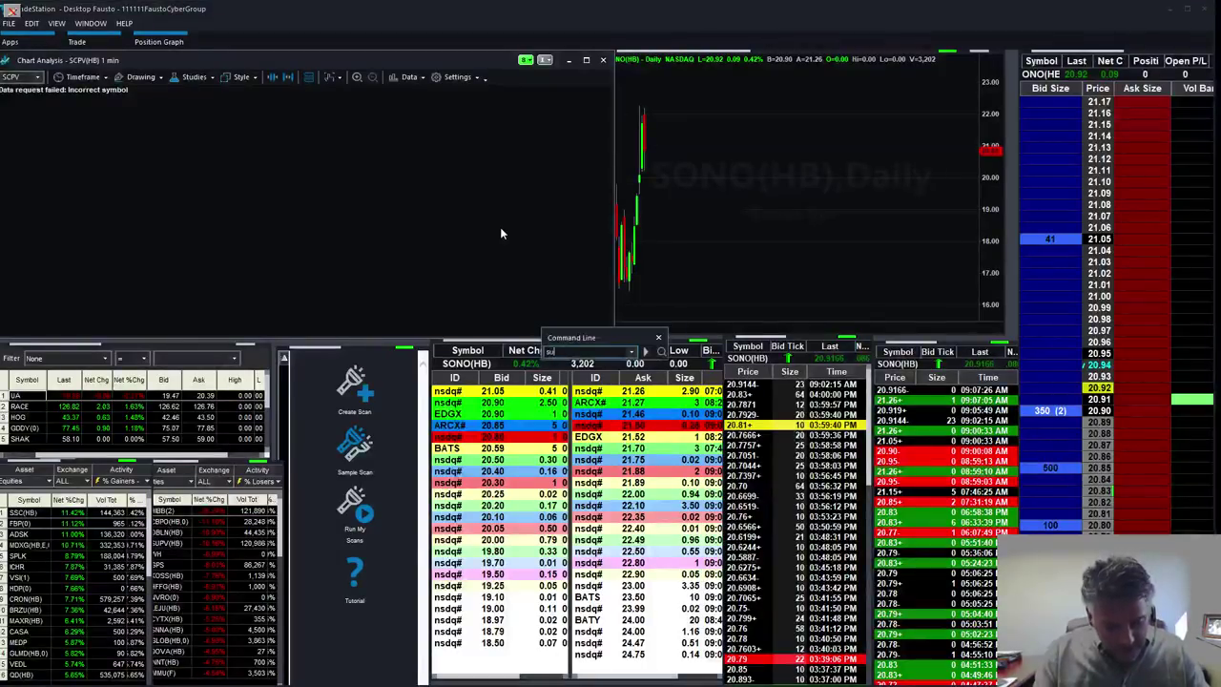
{"action": "type", "text": "pv"}
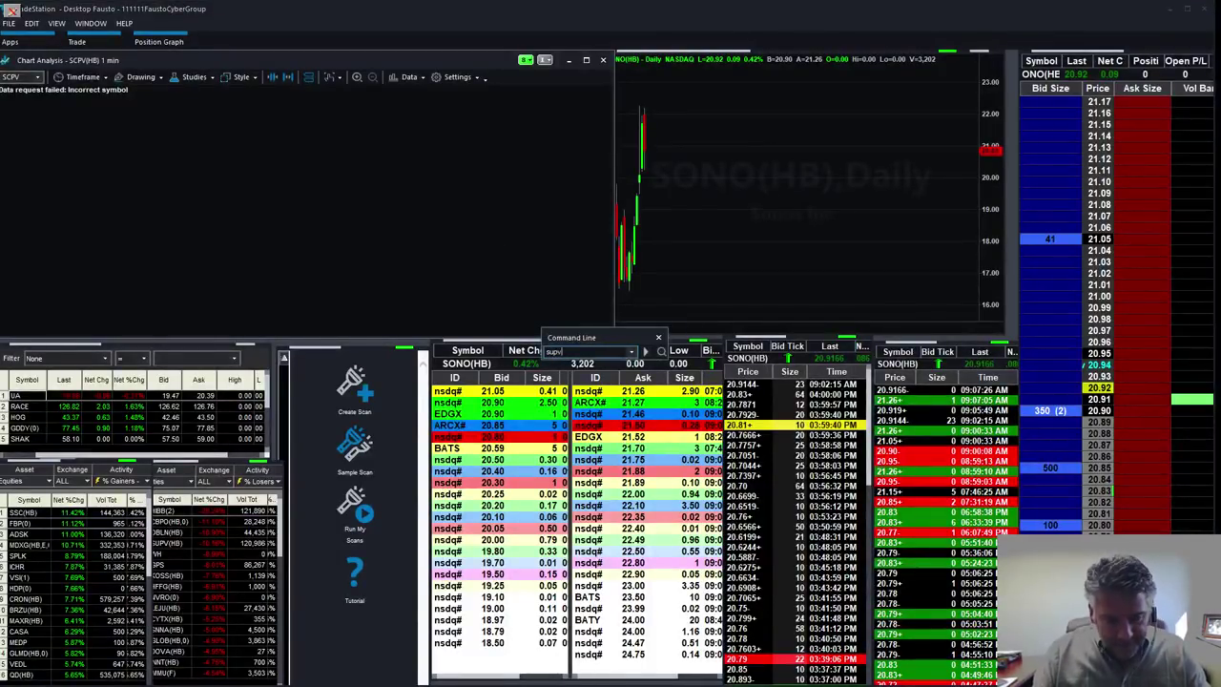
{"action": "key", "text": "Return"}
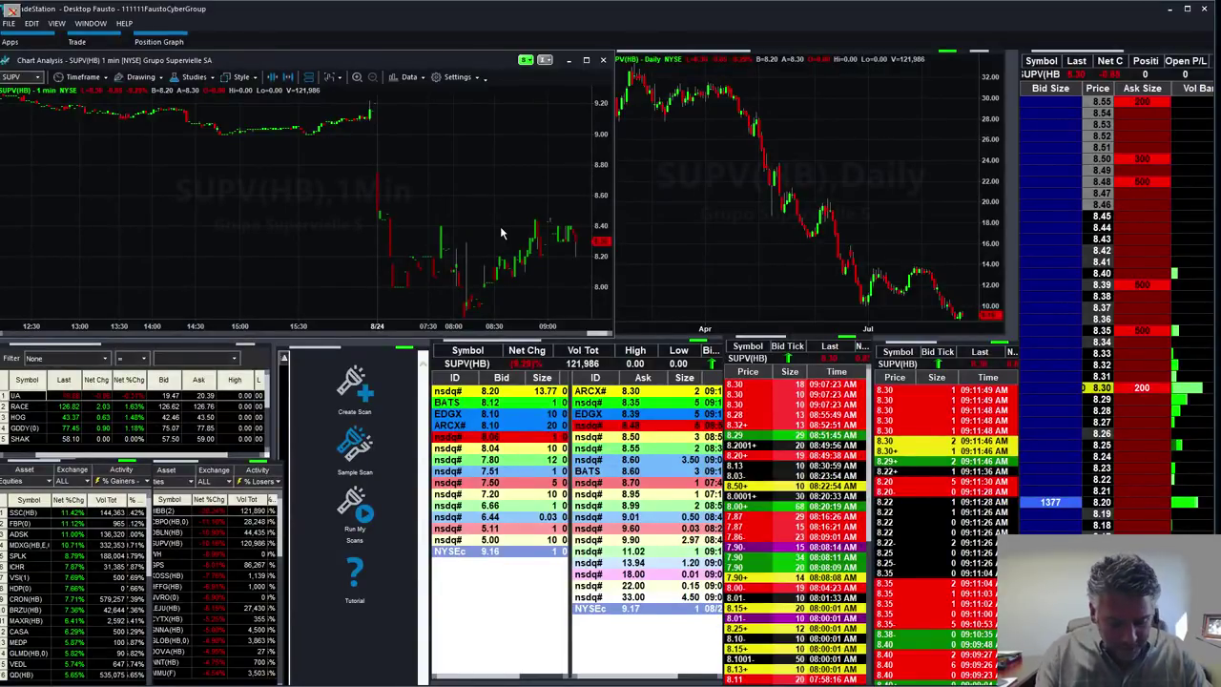
Step: Try the symbol GAP for Gap Inc, and load its charts and quotes with the symbol GPS
{"action": "type", "text": "GAP"}
{"action": "key", "text": "Return"}
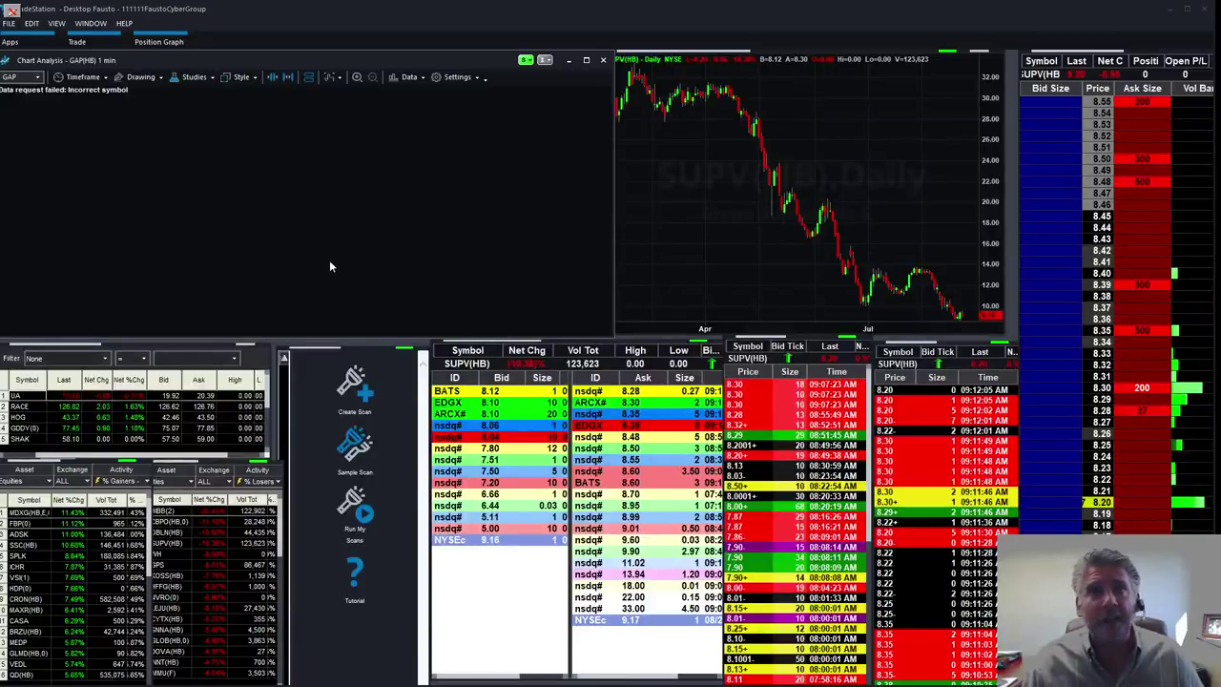
{"action": "type", "text": "gns"}
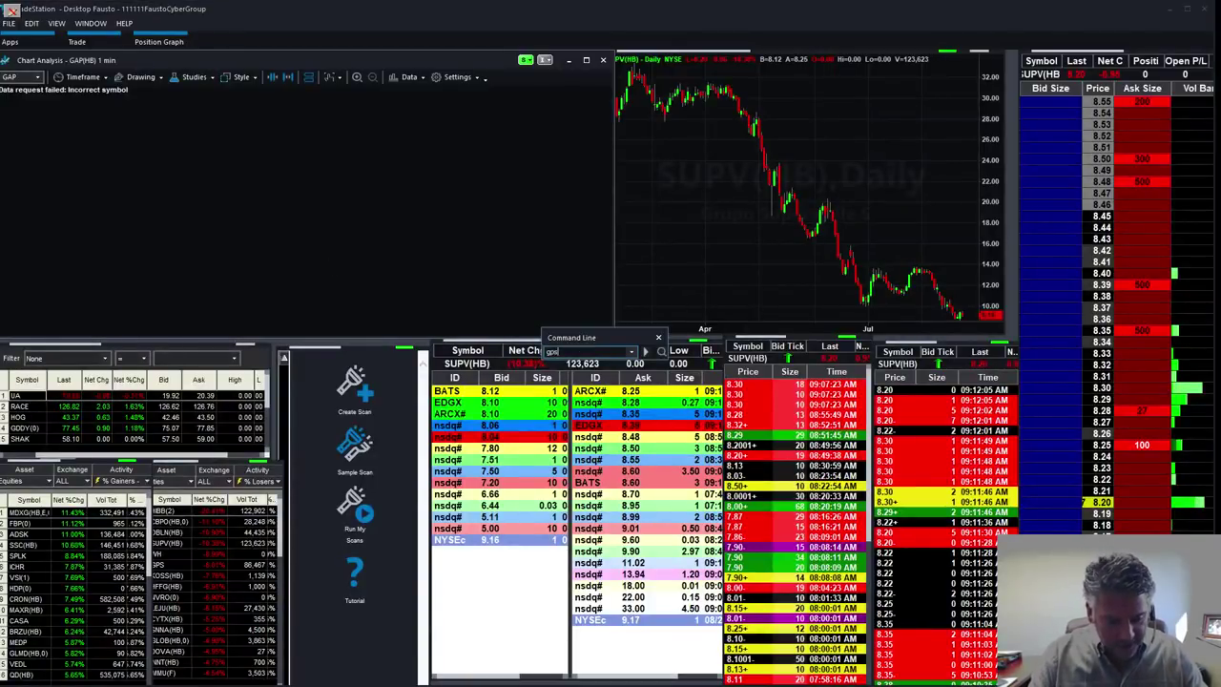
{"action": "key", "text": "Return"}
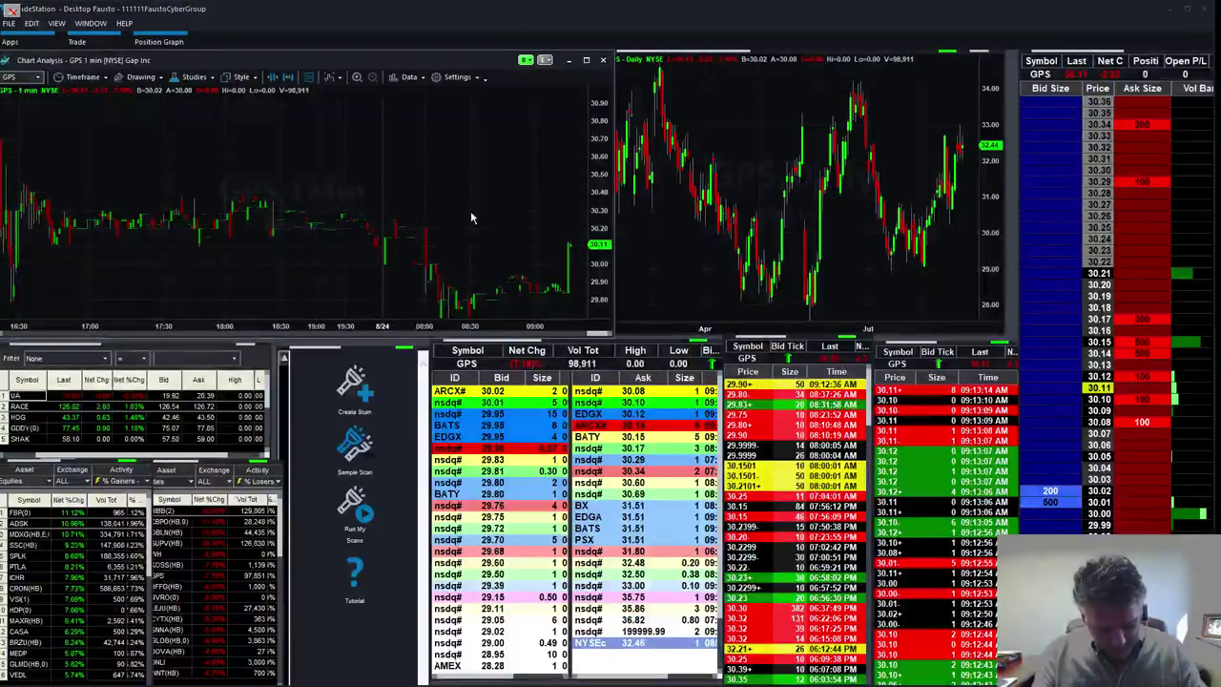
Step: Show the charts and quotes for JNUG, followed by those for AMD
{"action": "type", "text": "lnug"}
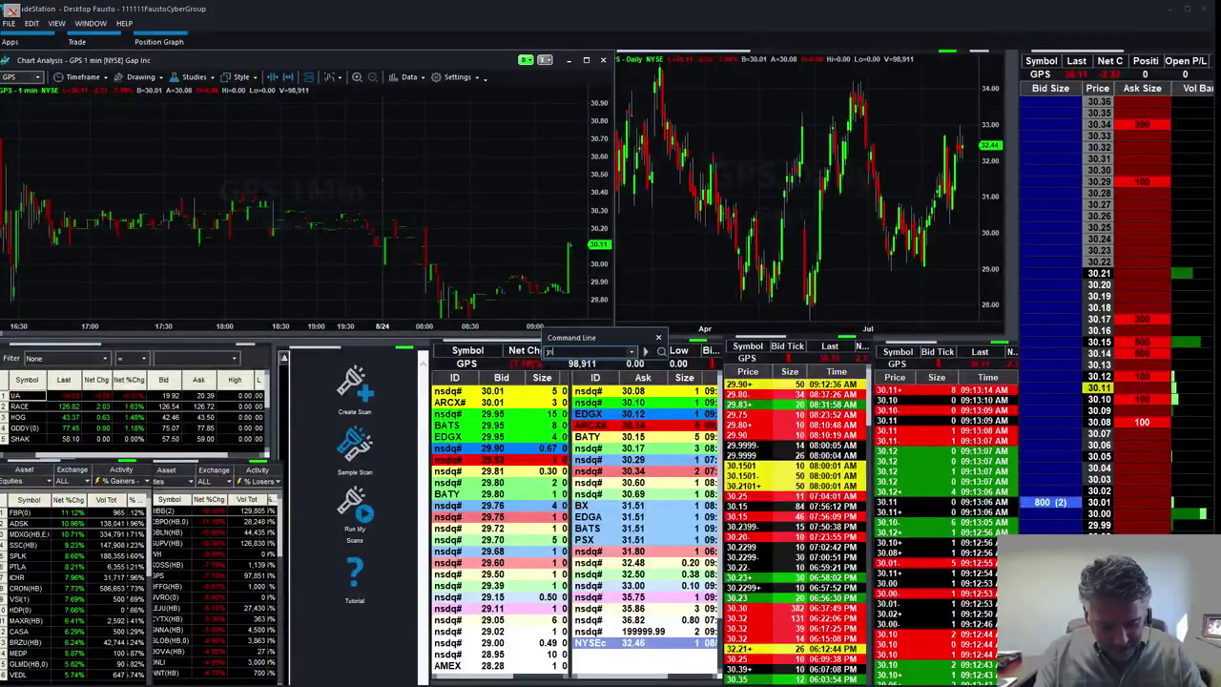
{"action": "key", "text": "Return"}
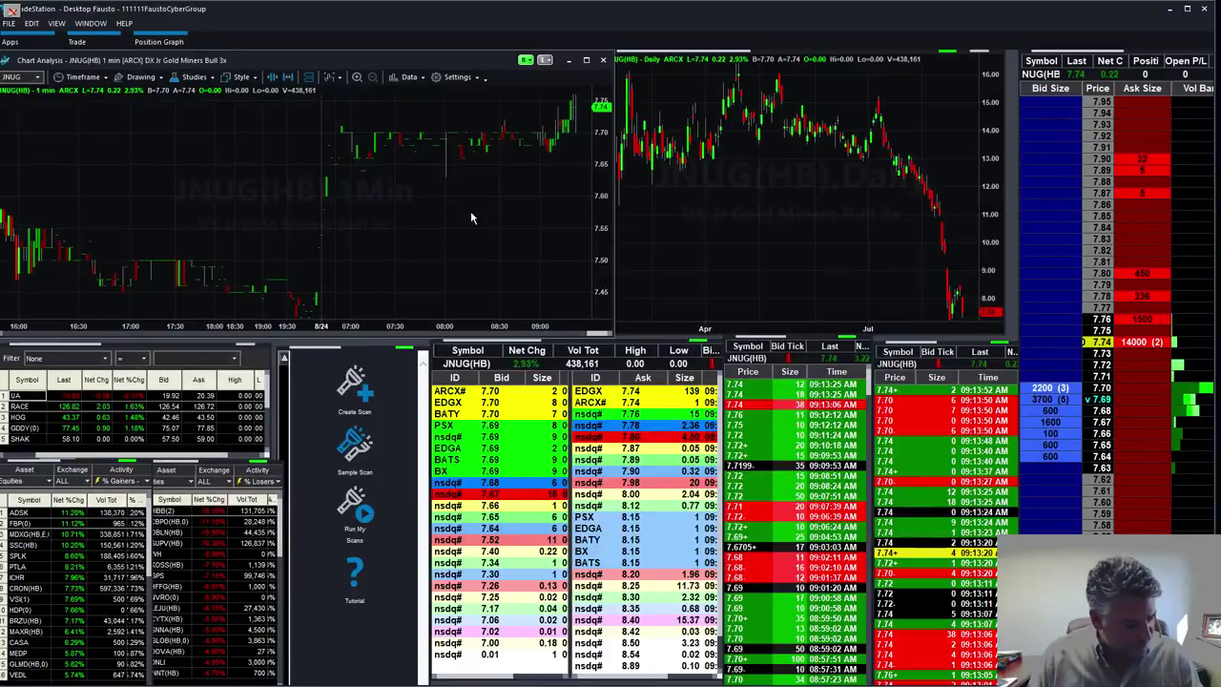
{"action": "type", "text": "AMD"}
{"action": "key", "text": "Return"}
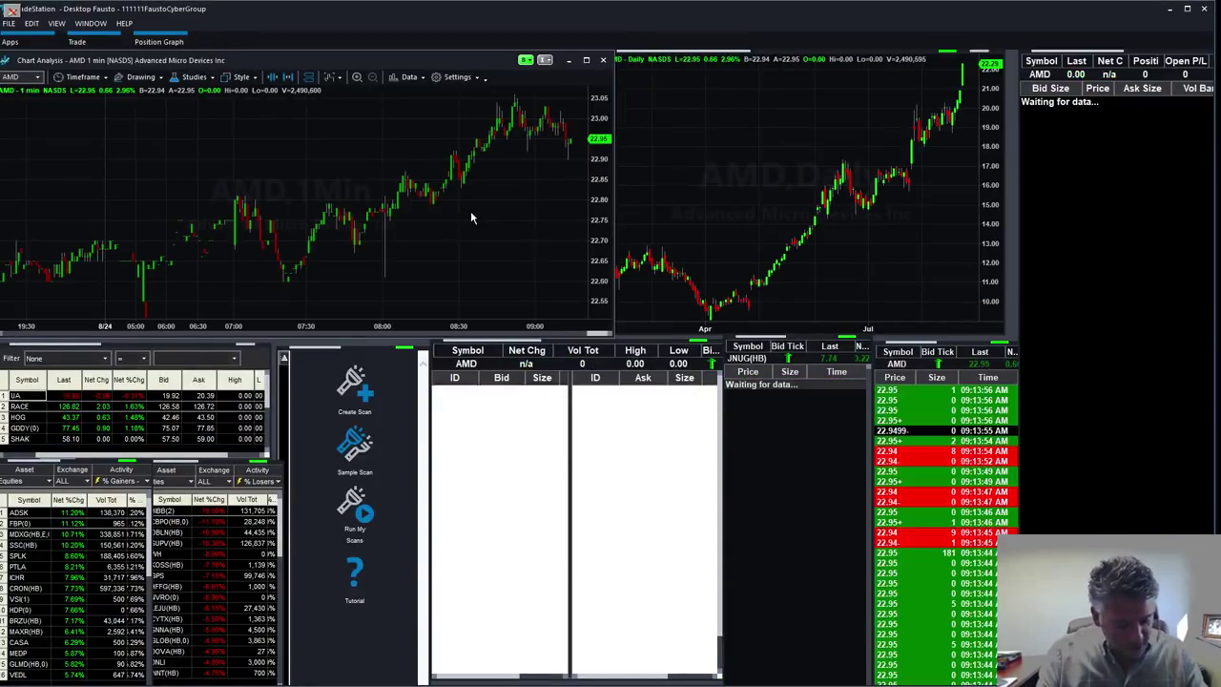
Step: Return the linked windows to BJ, followed by MDXG, to revisit both stocks' charts
{"action": "type", "text": "sj"}
{"action": "key", "text": "Return"}
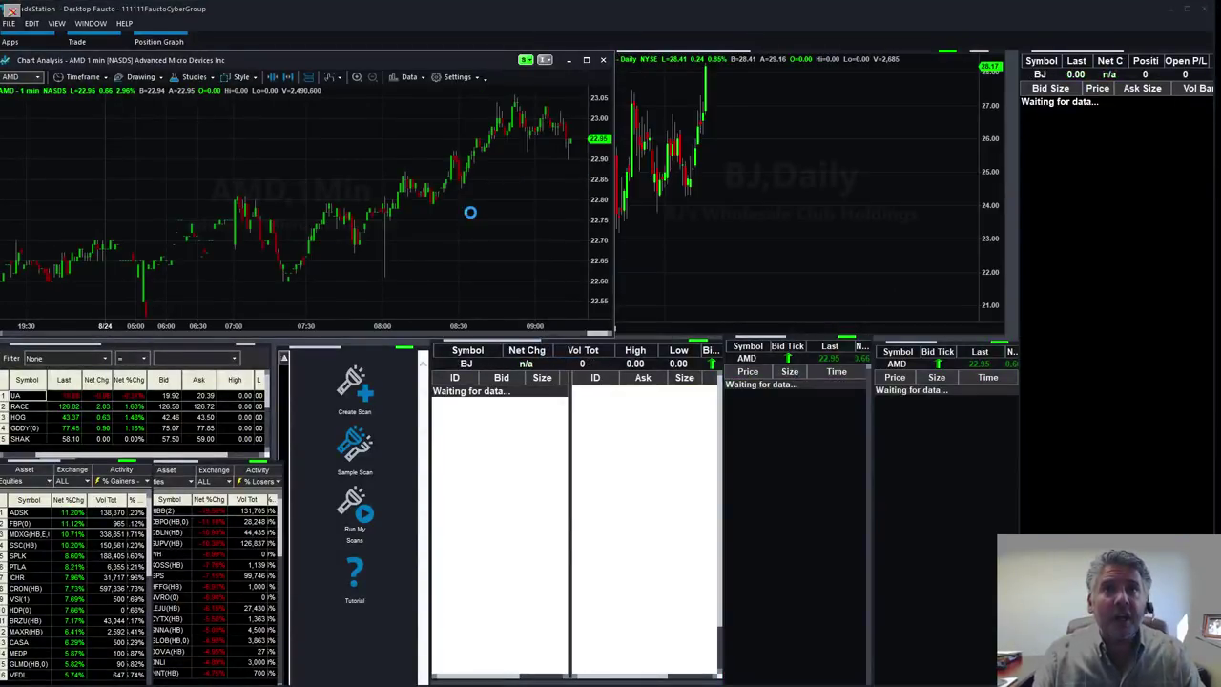
{"action": "type", "text": "xg"}
{"action": "key", "text": "Return"}
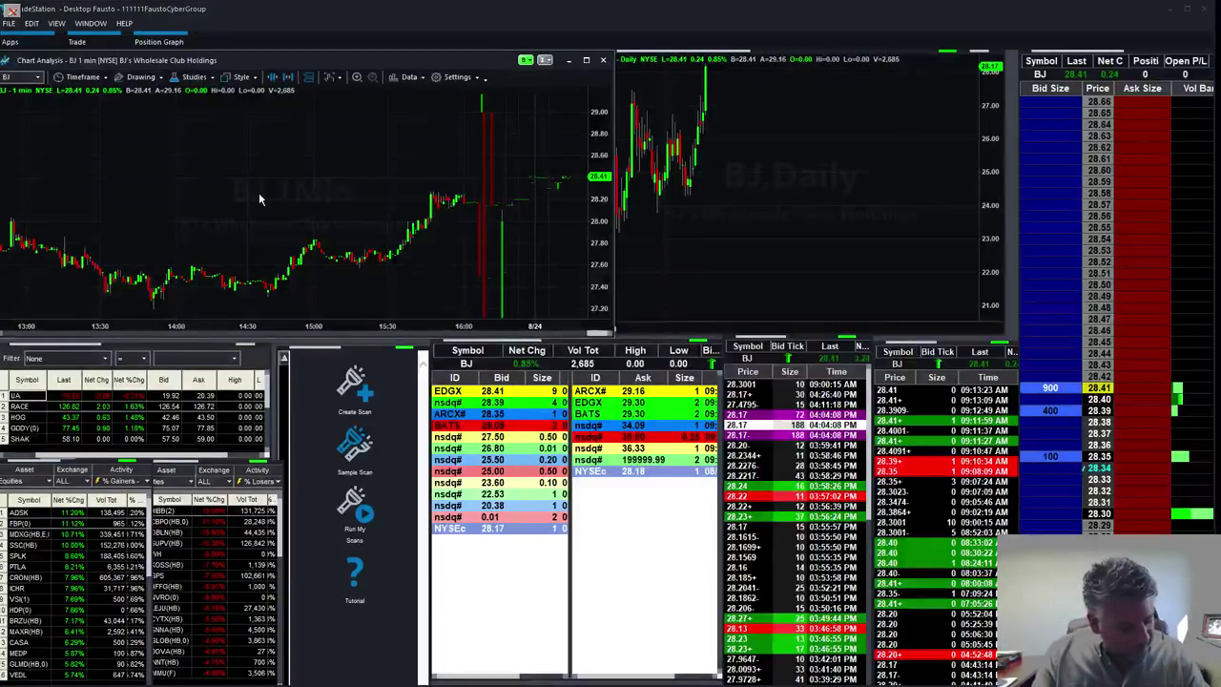
{"action": "type", "text": "mdxg"}
{"action": "key", "text": "Return"}
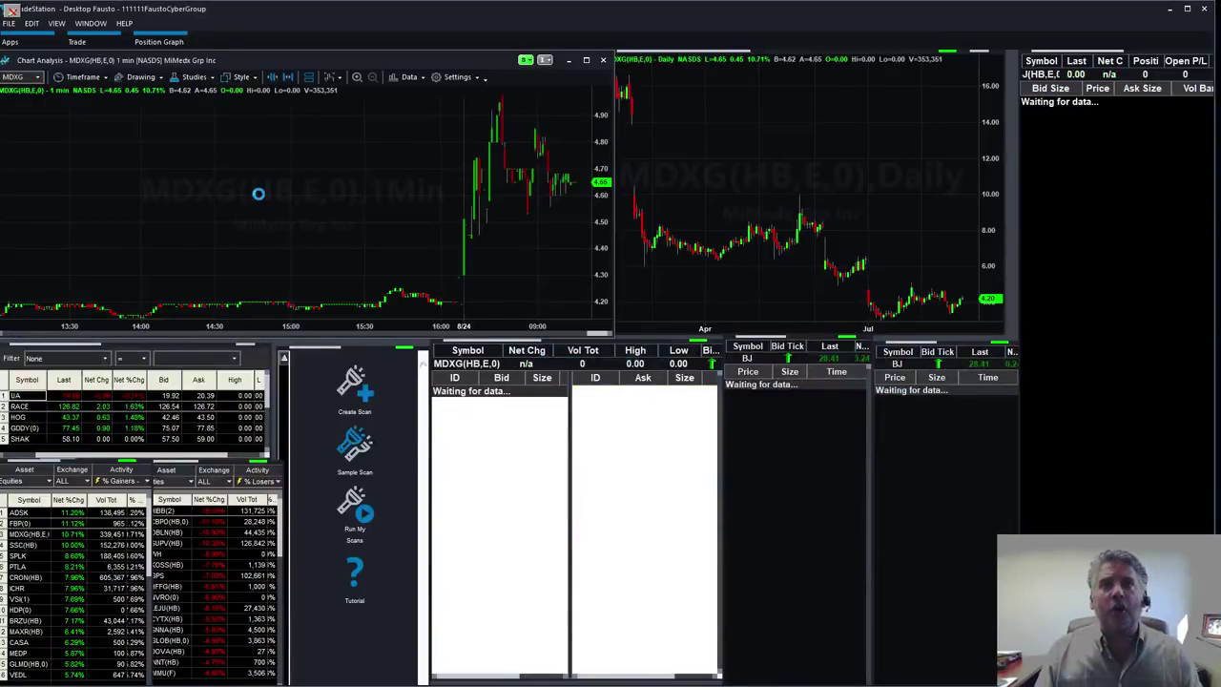